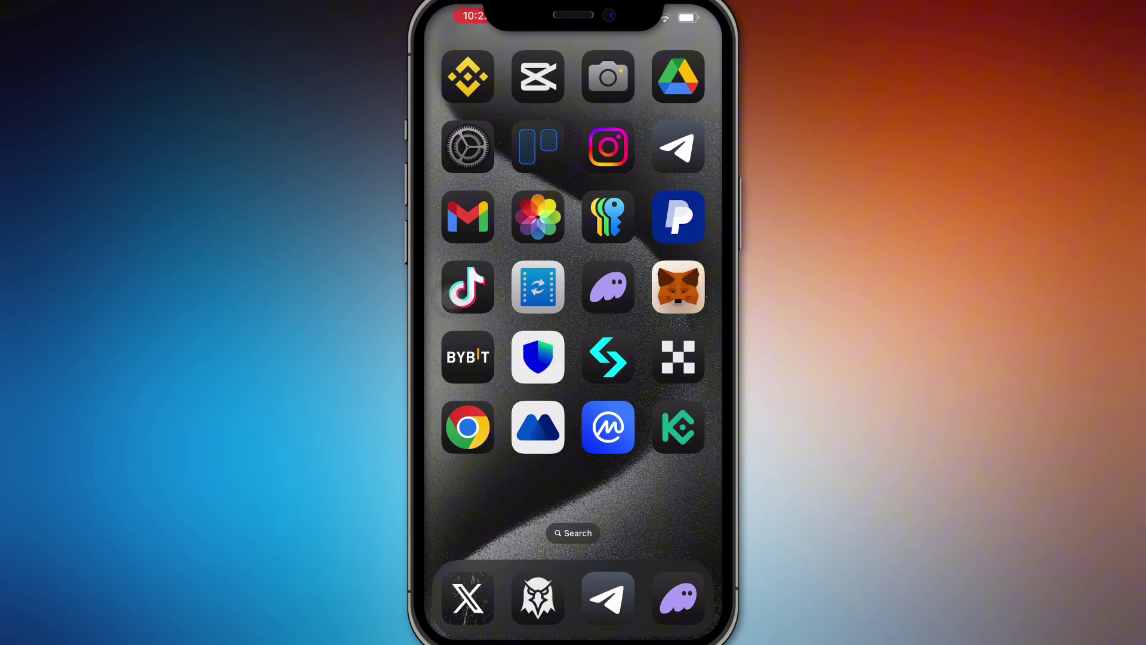
Step: Launch Trust Wallet to reach the wallet home and its token holdings
left_click(538, 356)
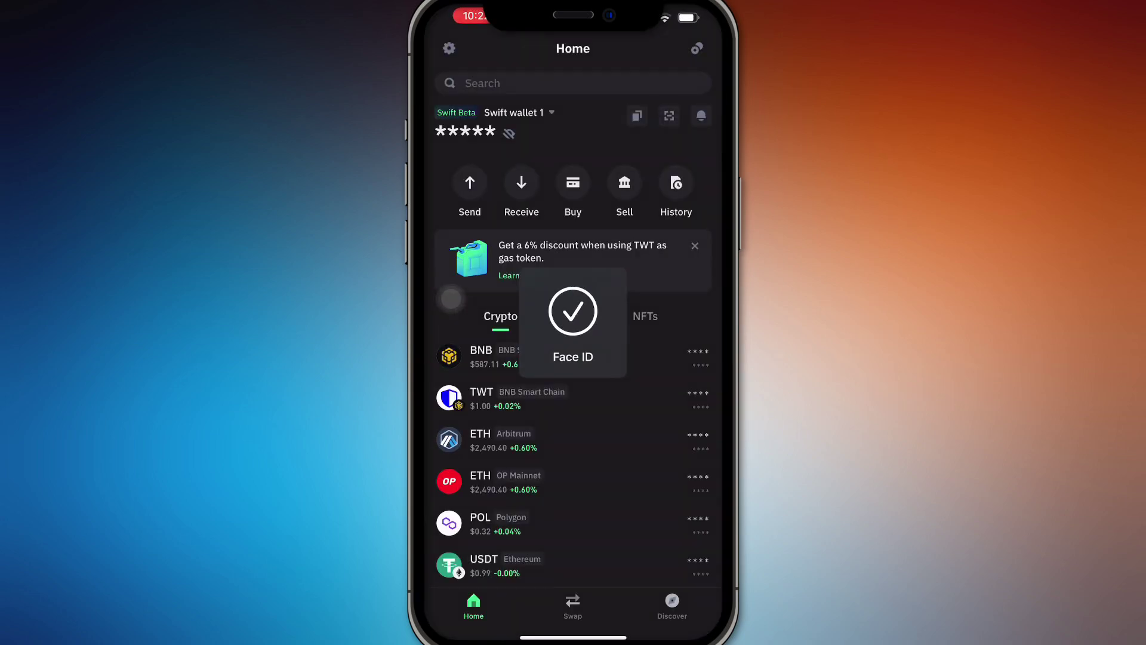
scroll(451, 298, "down", 5)
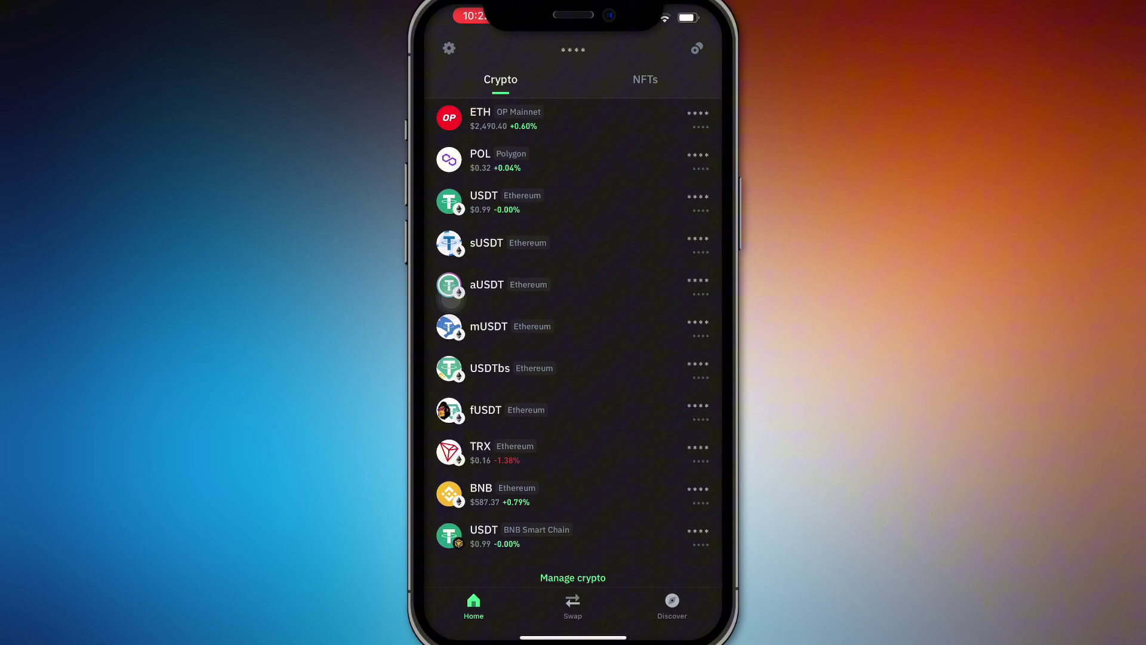
scroll(450, 298, "up", 5)
scroll(451, 298, "down", 5)
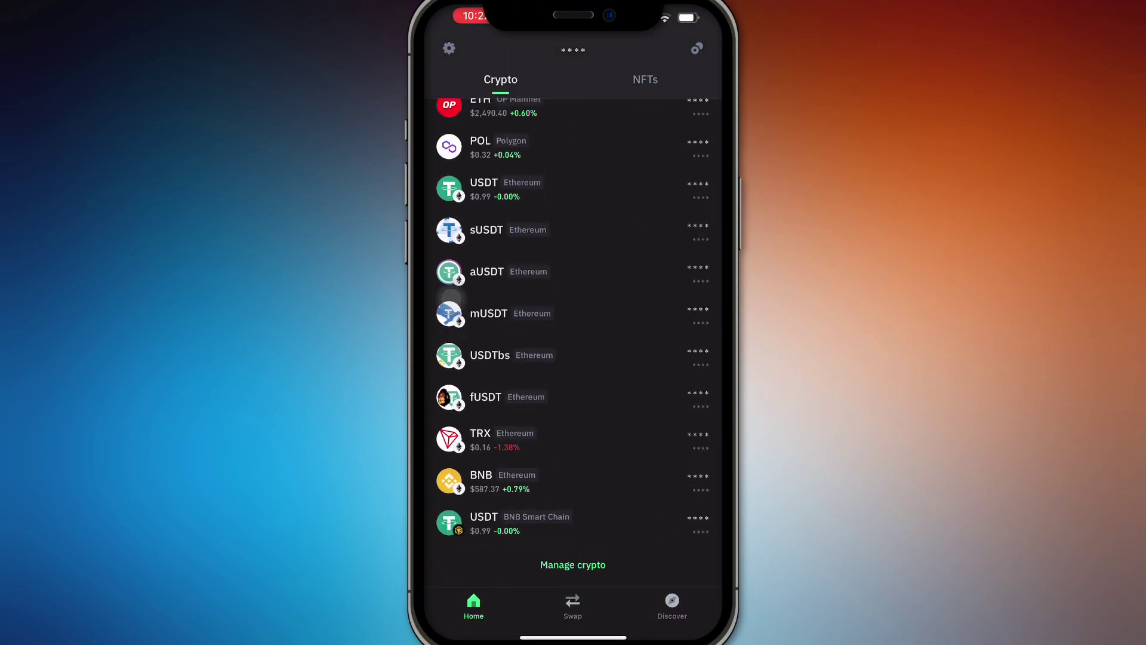
scroll(450, 298, "up", 5)
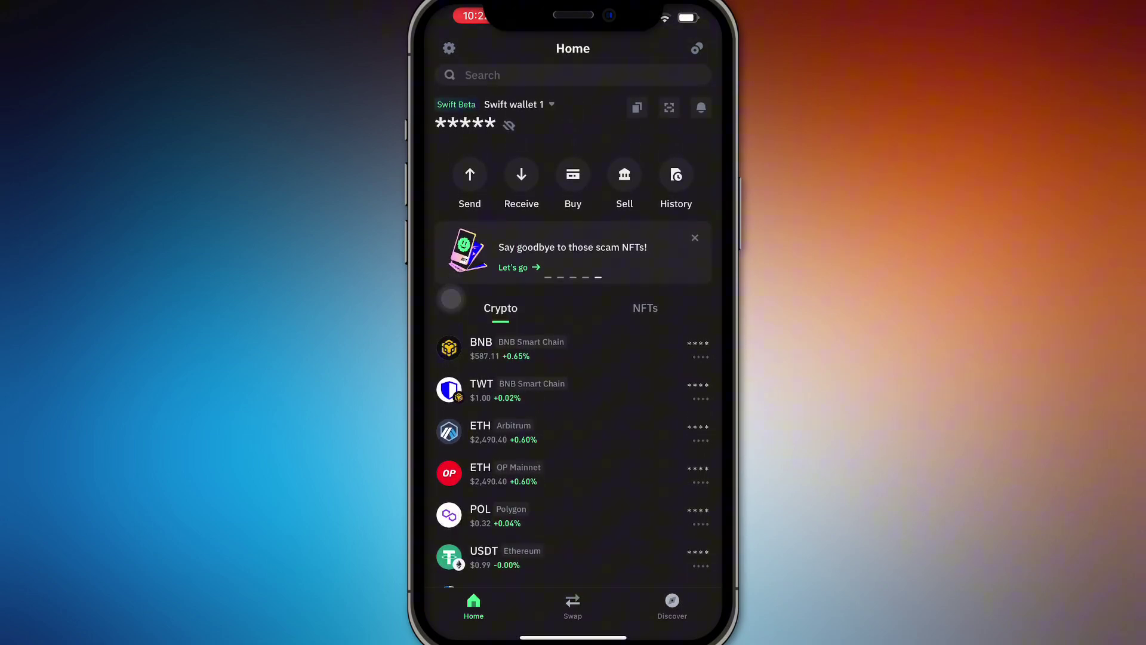
Step: Open the Buy token picker and search for 'btc', fixing typos along the way
left_click(573, 175)
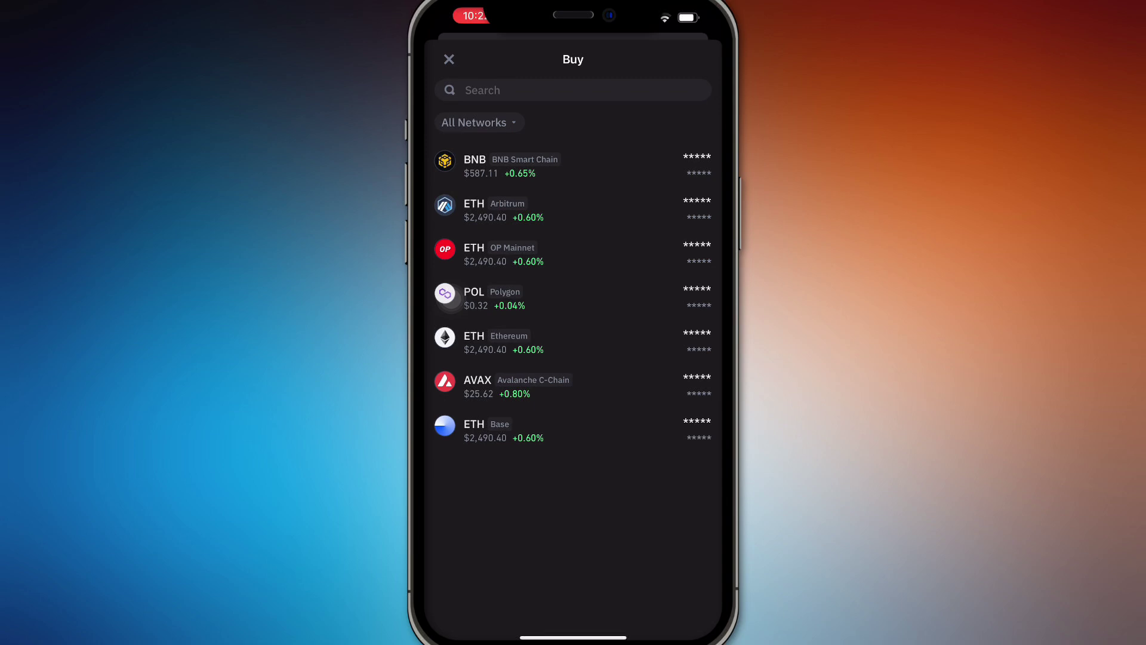
scroll(446, 299, "down", 3)
scroll(445, 295, "up", 3)
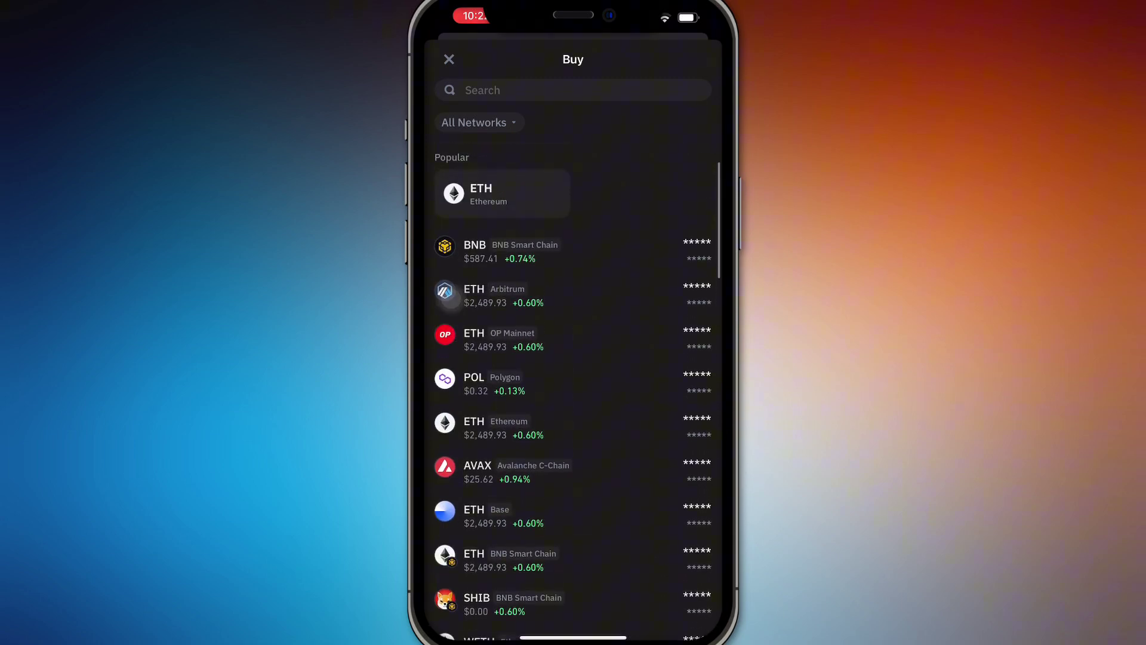
left_click(538, 90)
type("byc")
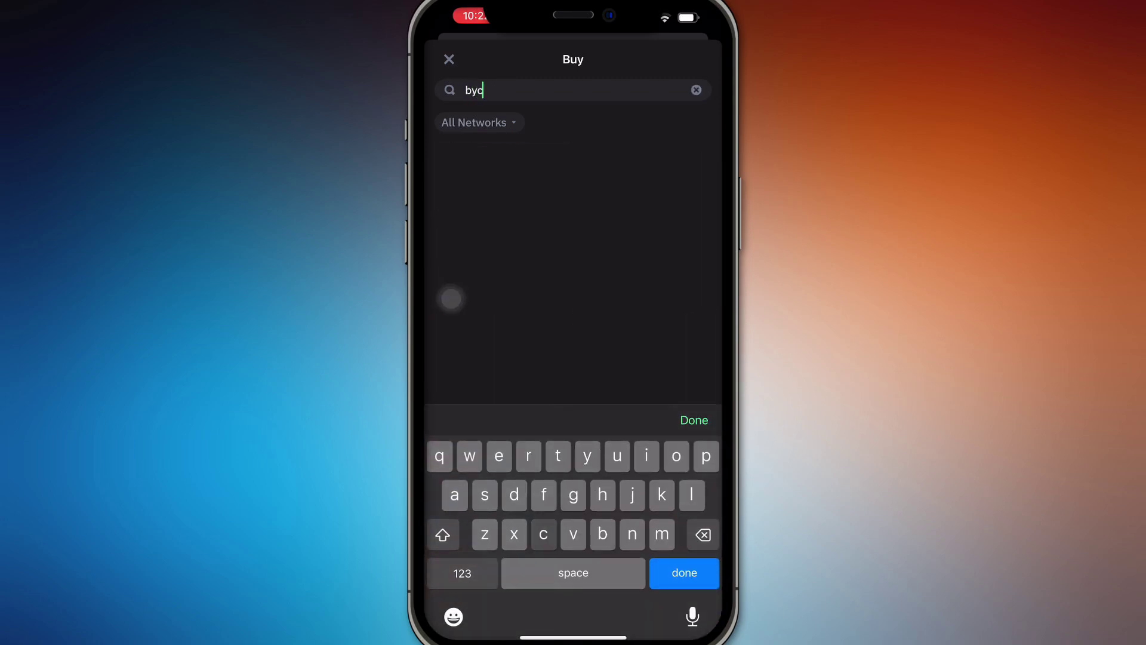
key("BackSpace")
key("BackSpace")
type("yt")
key("BackSpace")
key("BackSpace")
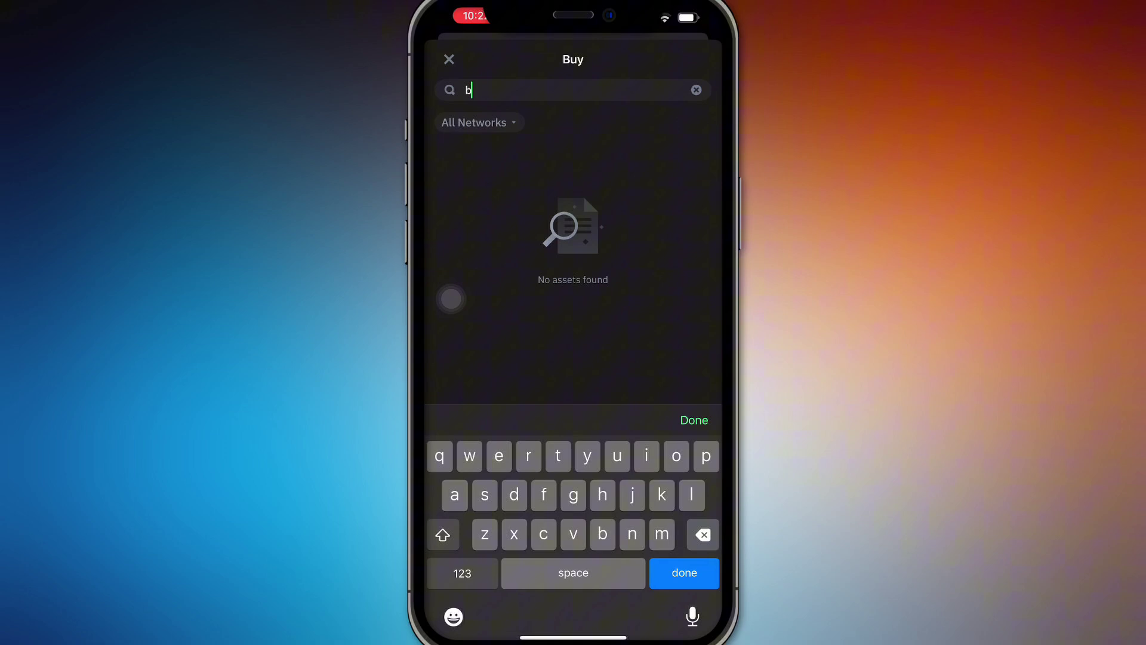
type("tc")
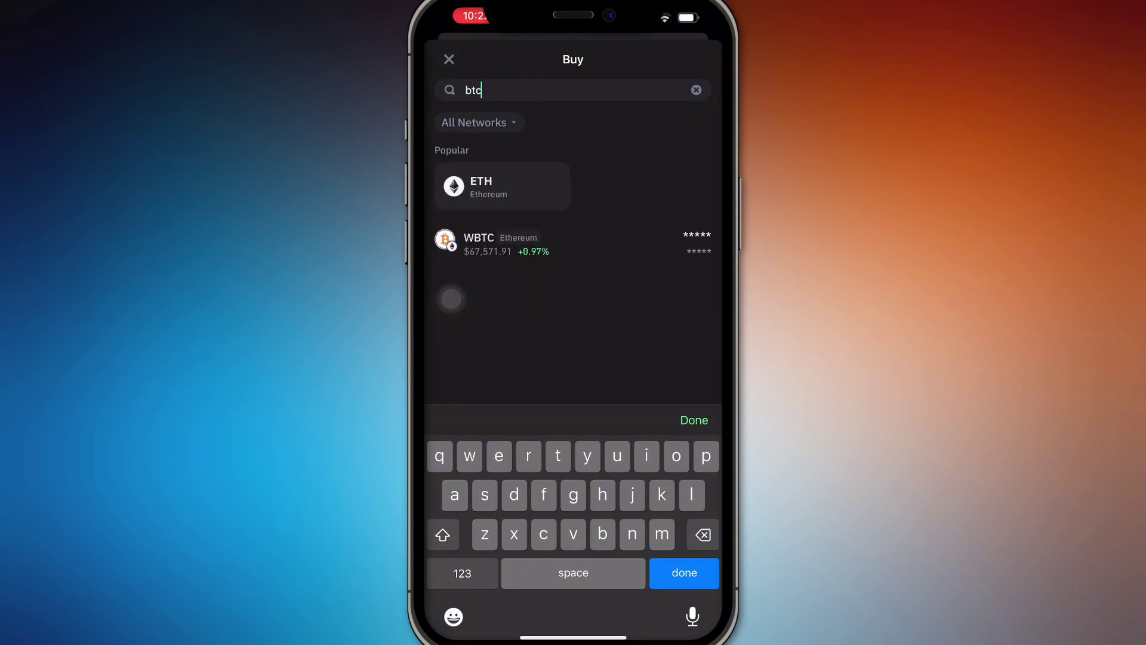
left_click(501, 186)
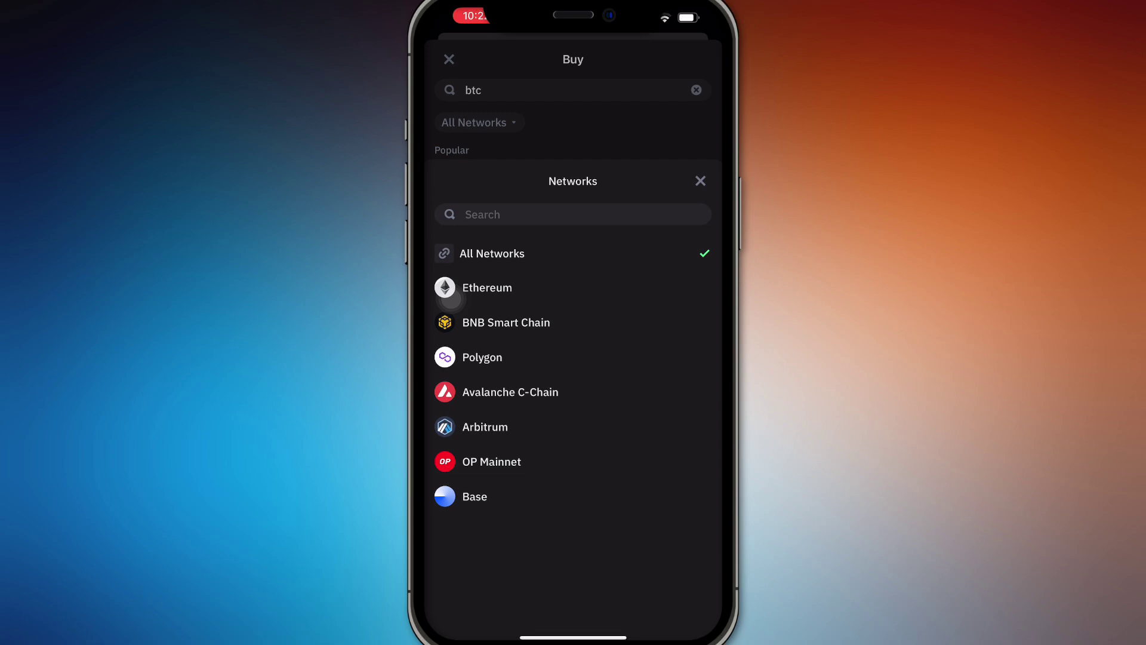
left_click(450, 309)
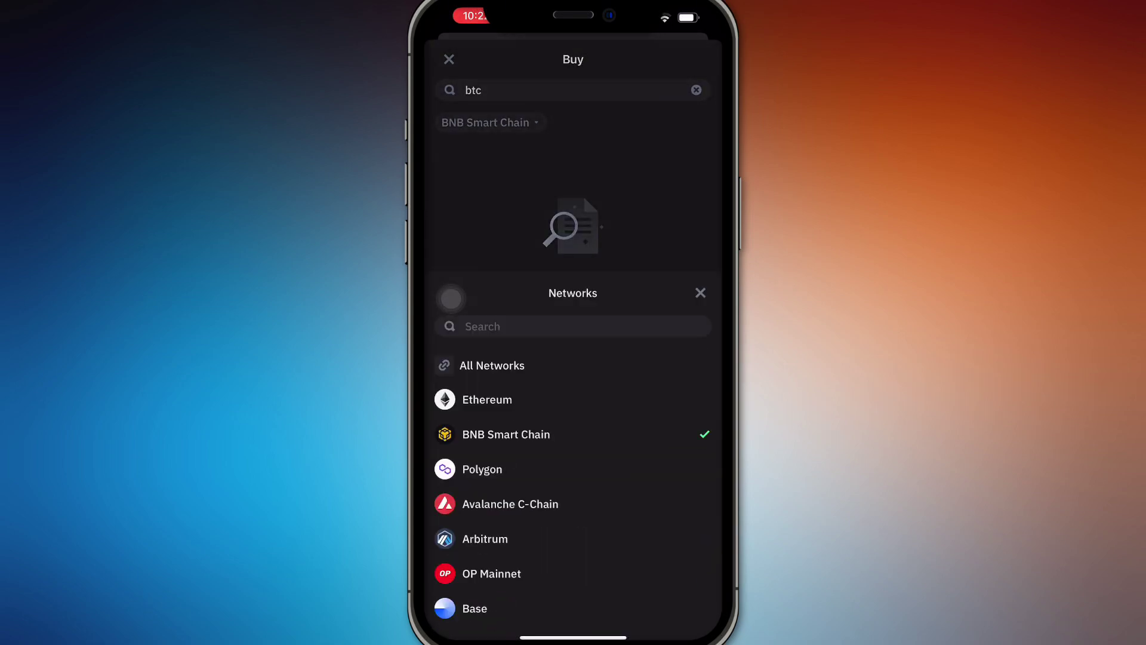
left_click(491, 252)
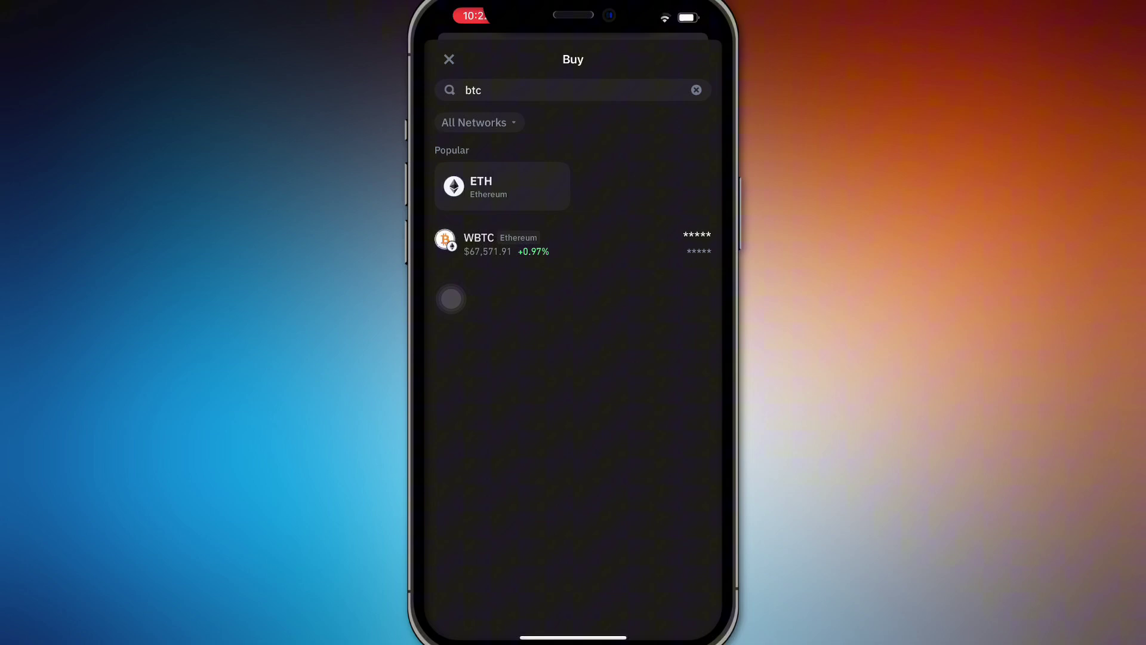
Step: Pick WBTC on Ethereum and set the purchase currency to USD - US Dollar
left_click(488, 243)
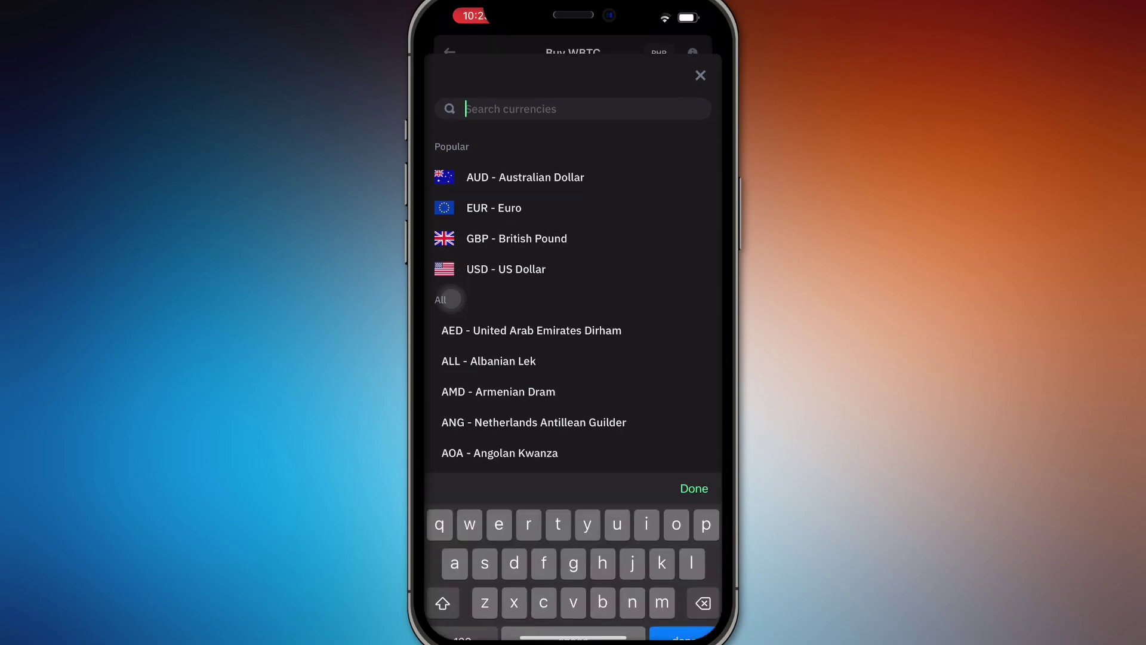
left_click(450, 298)
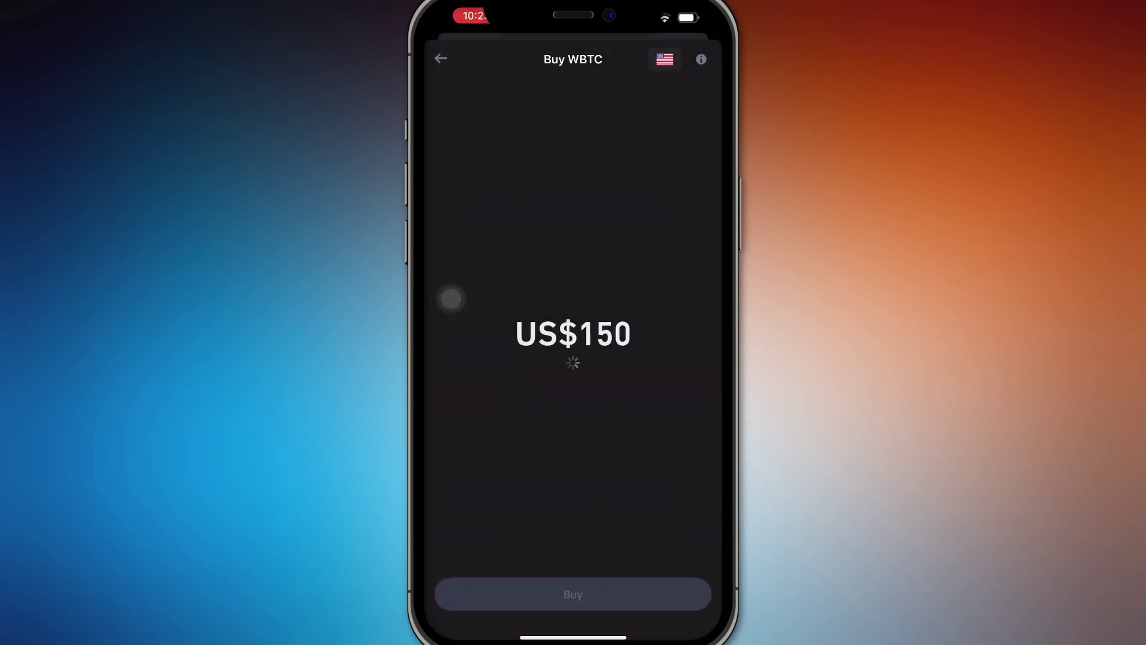
type("0")
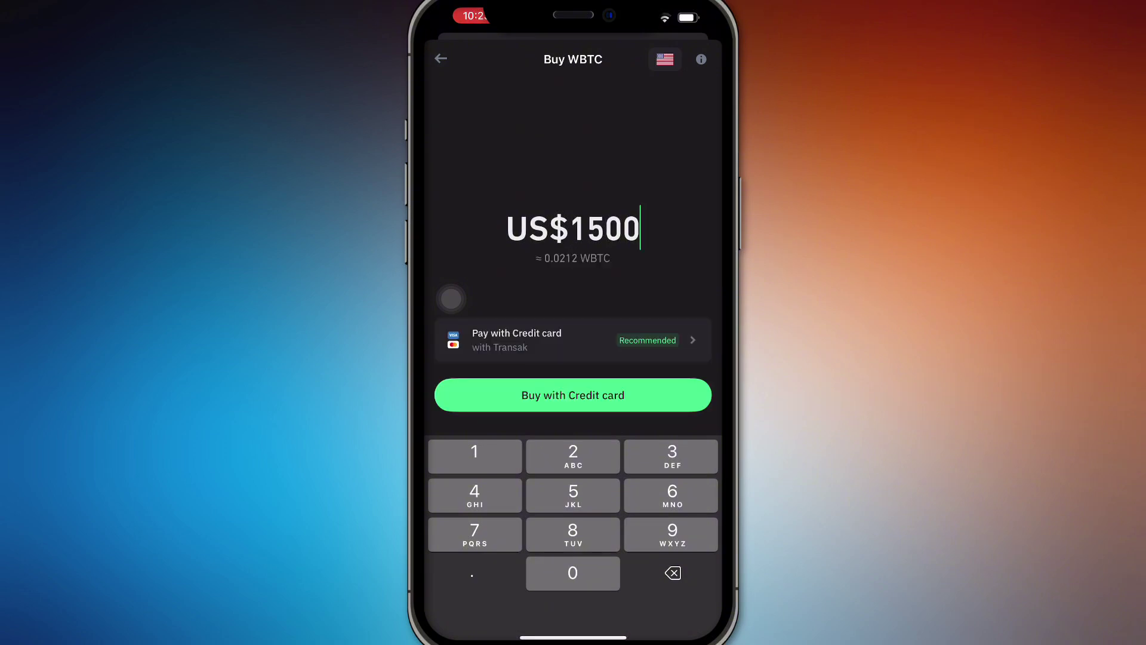
Step: Continue the US$1500 WBTC purchase with credit card payment through Transak
left_click(573, 395)
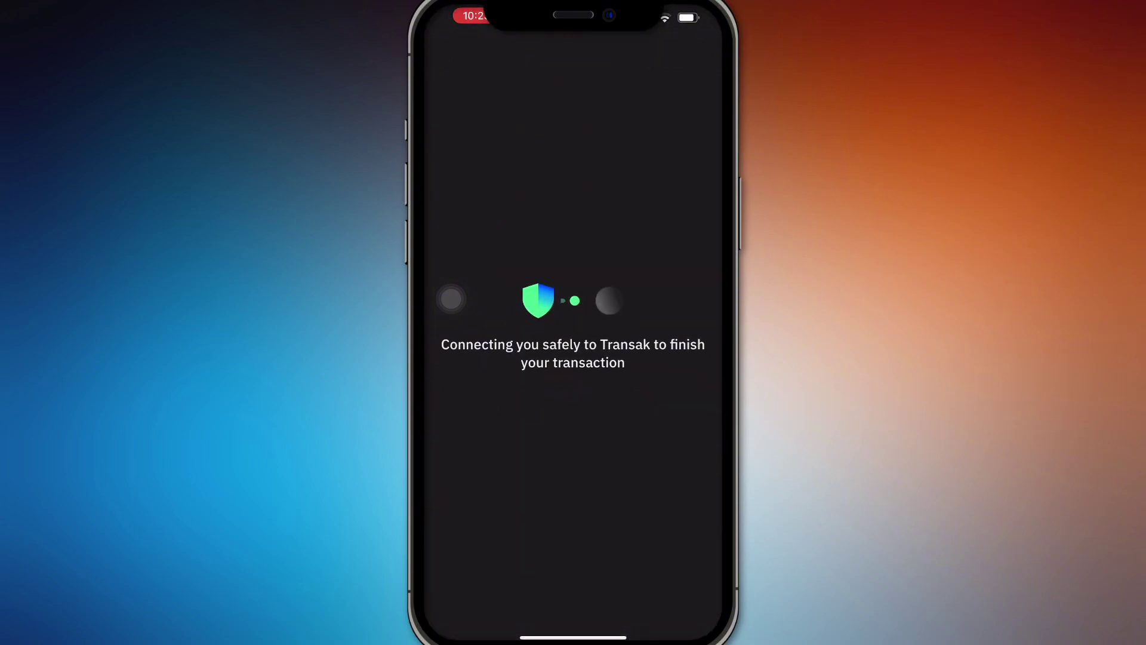